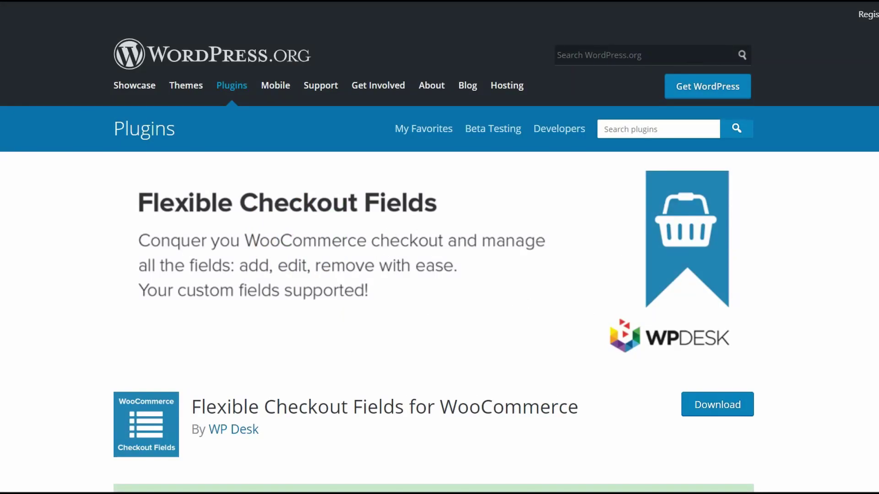
- Go to the WooCommerce Checkout Fields settings on the Billing tab
scroll(440, 256, down, 6)
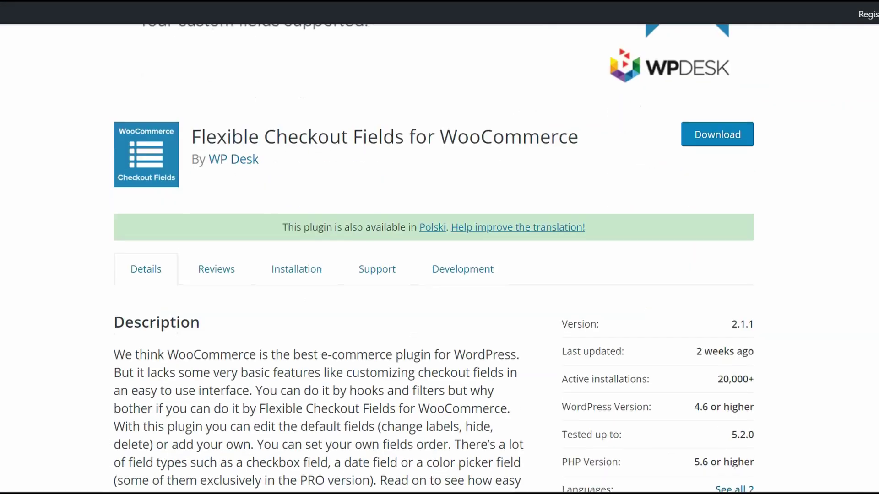
scroll(439, 257, down, 6)
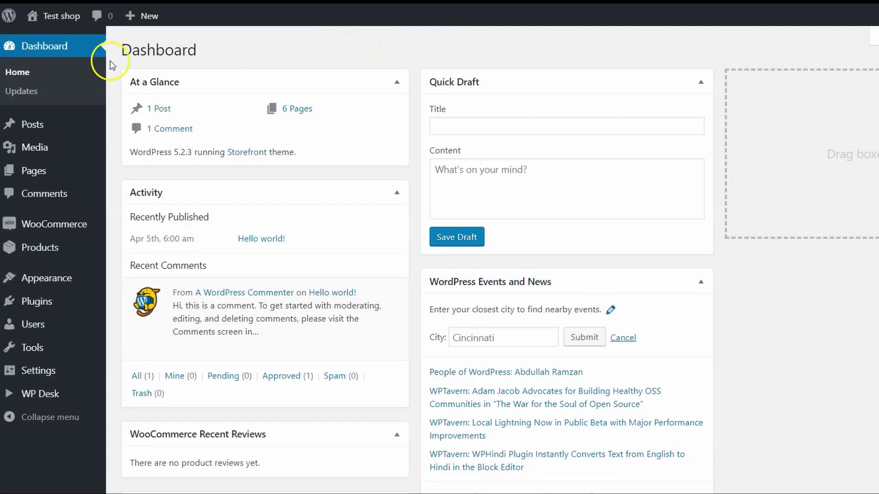
mouse_move(48, 231)
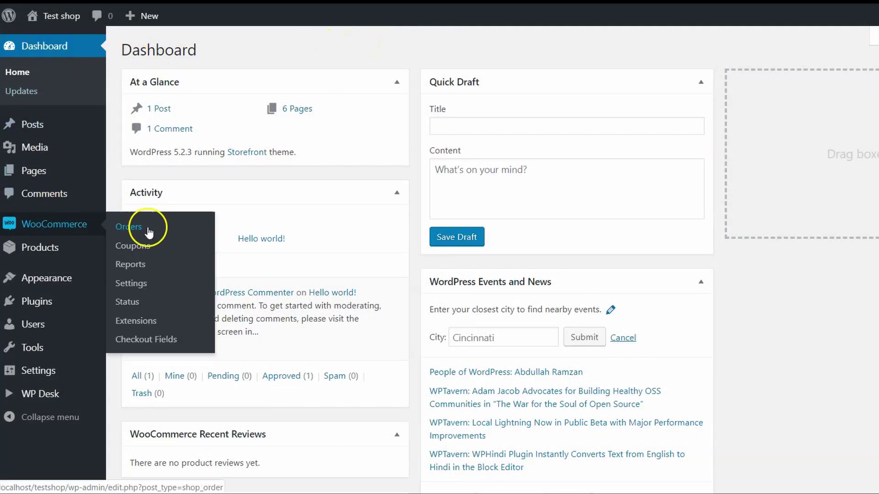
click(150, 344)
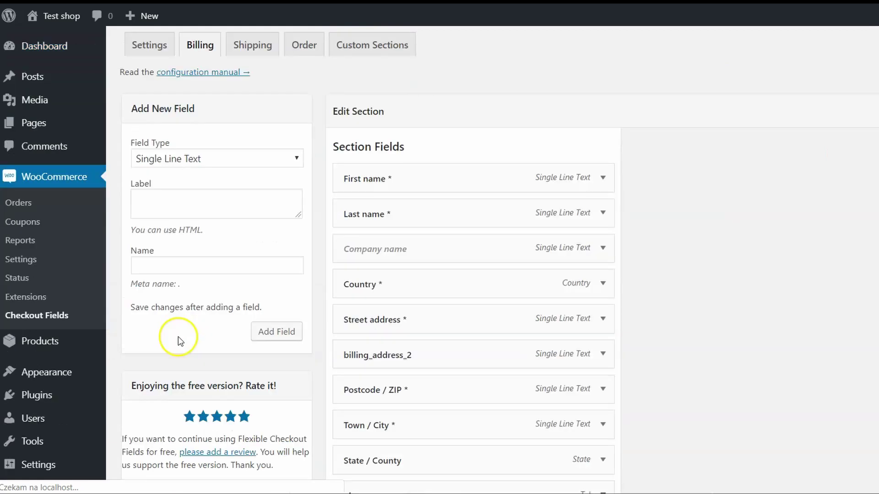
- Add a Single Line Text billing field labelled 'VAT Number'
click(296, 162)
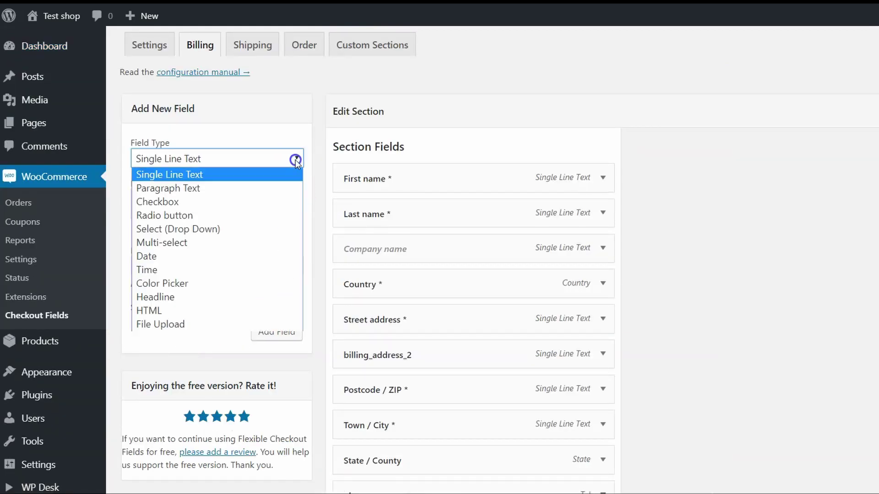
click(309, 166)
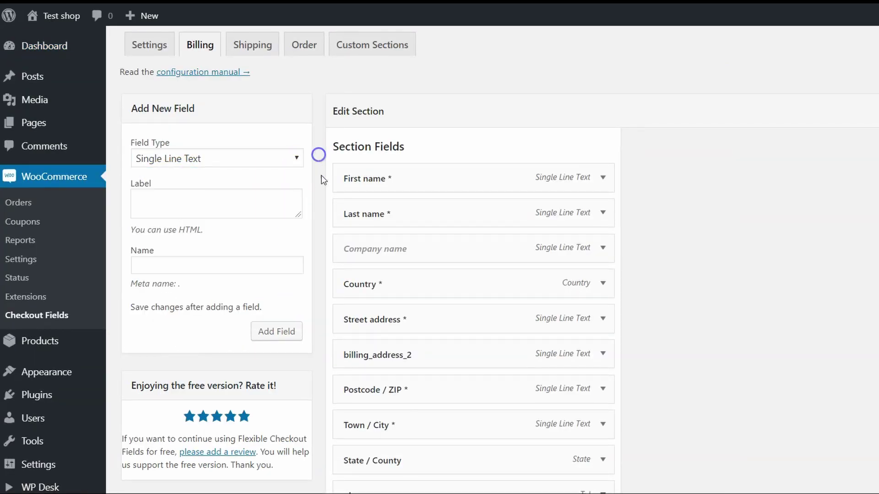
scroll(322, 182, down, 3)
scroll(323, 183, up, 3)
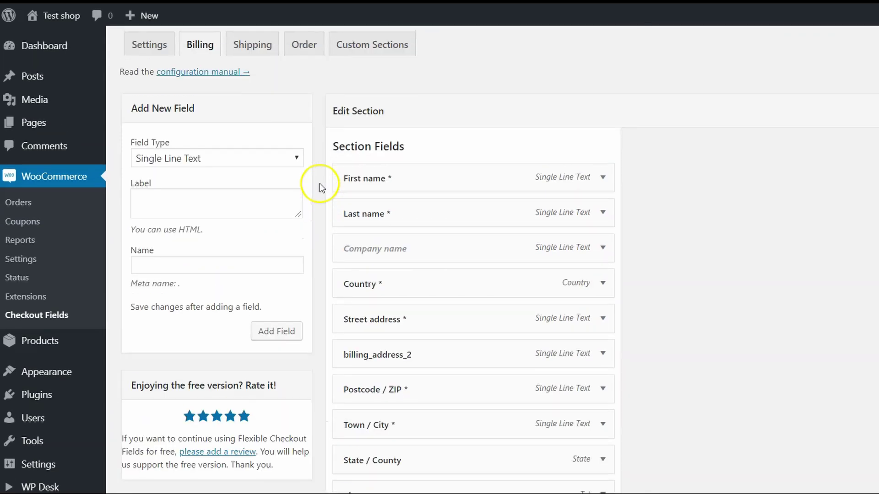
click(290, 156)
click(290, 156)
click(252, 201)
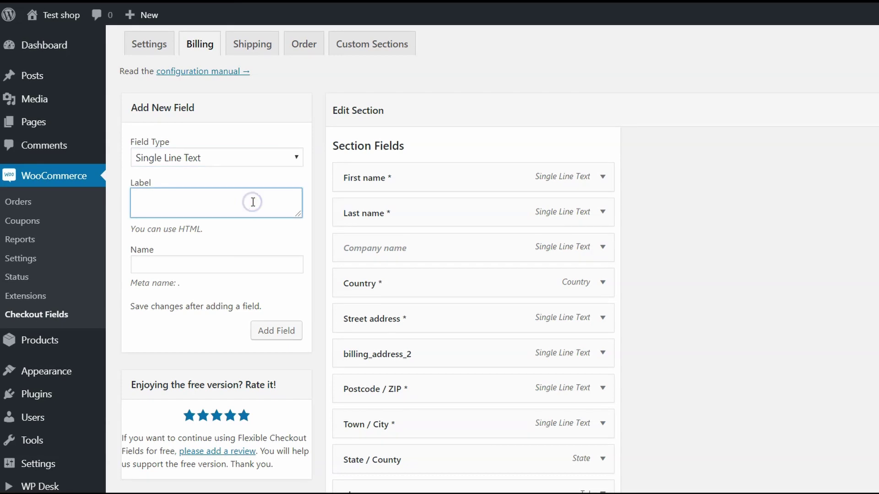
text(VAT)
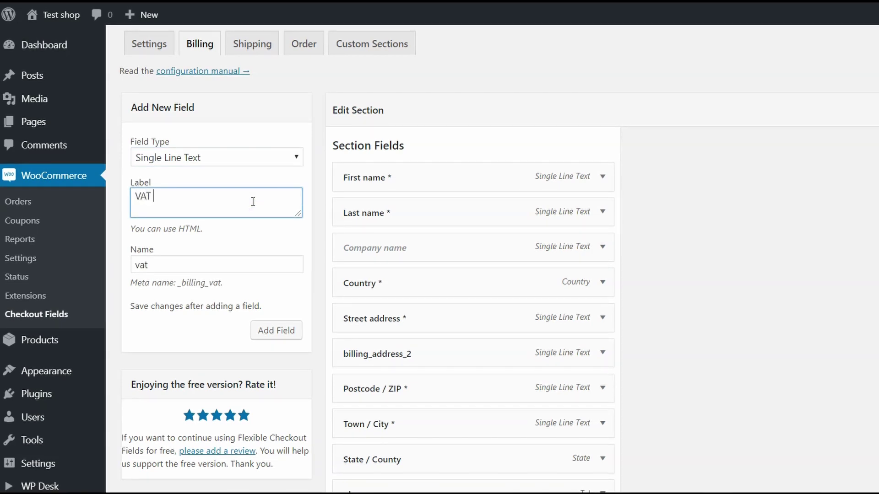
text( Number)
click(251, 201)
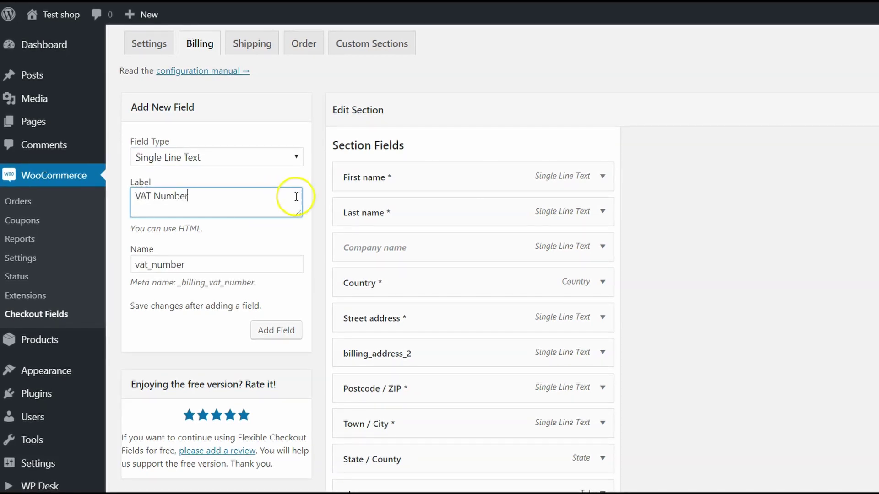
click(314, 197)
click(285, 332)
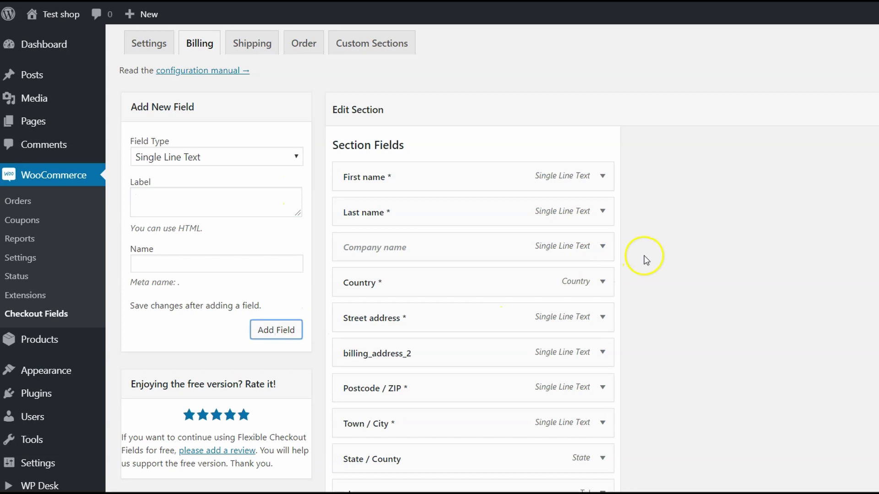
- Keep the VAT Number field enabled, tick Required Field, and leave Validation on None
scroll(645, 260, down, 4)
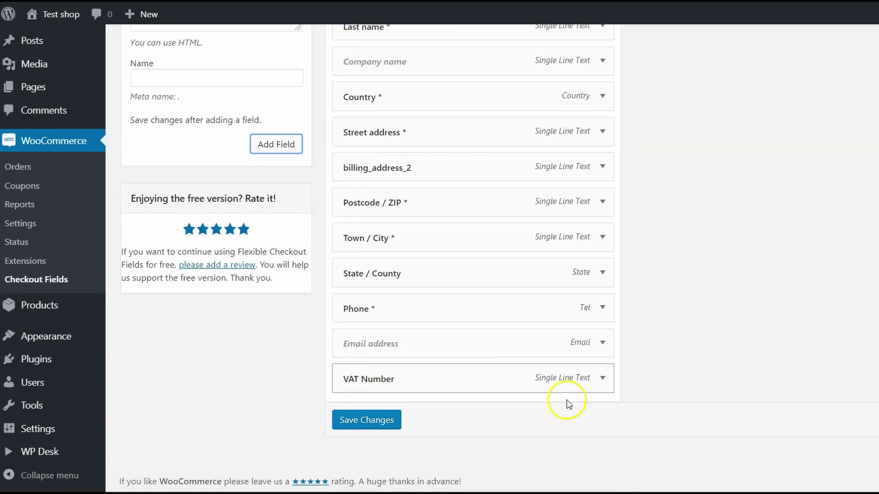
click(601, 384)
scroll(654, 353, down, 7)
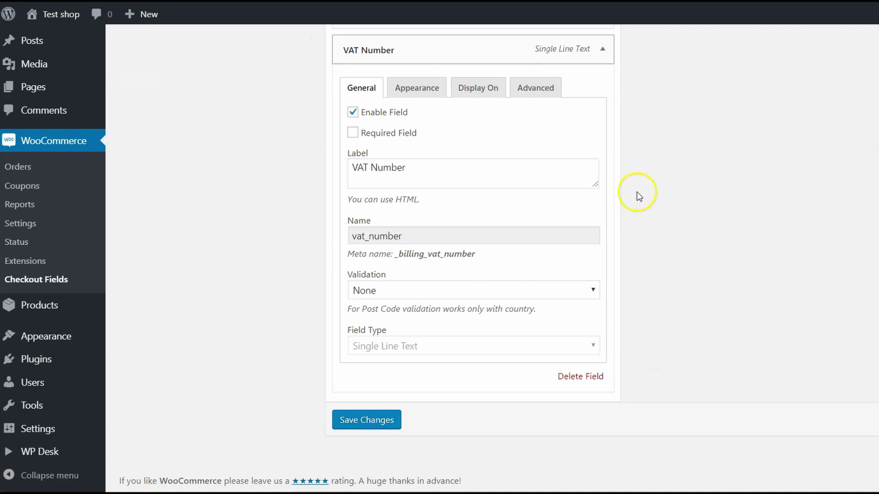
click(386, 112)
click(386, 113)
click(395, 132)
click(425, 164)
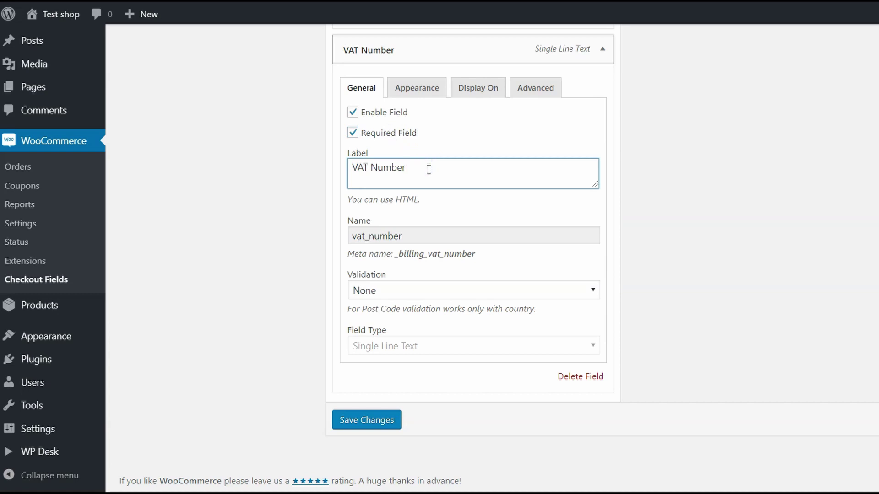
click(593, 290)
click(594, 289)
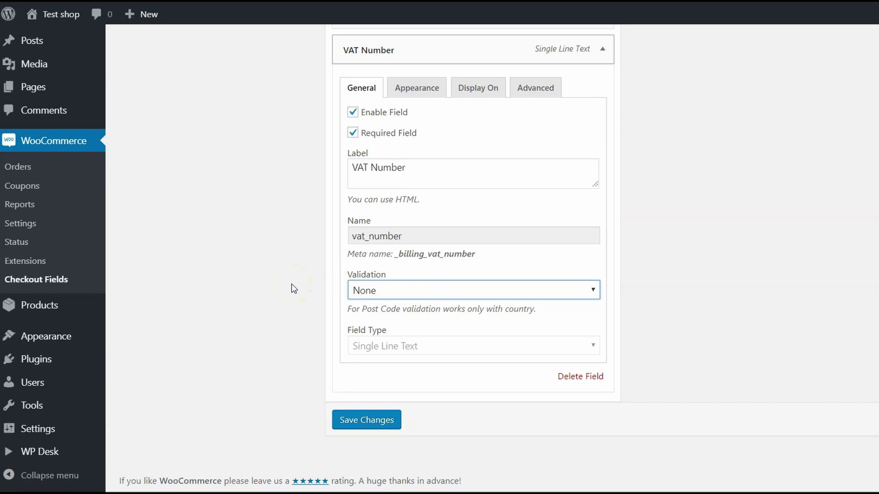
- Set the VAT Number field's Appearance placeholder to 'Enter your VAT number here'
click(443, 87)
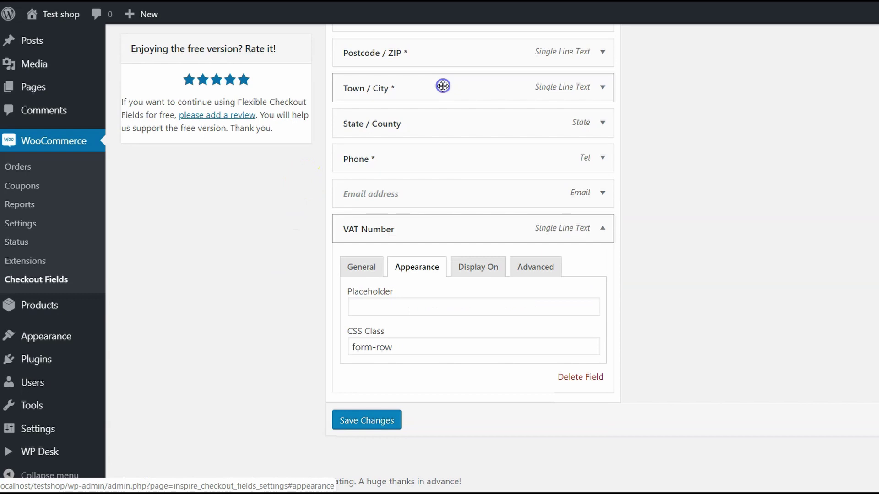
click(411, 308)
text(Enter)
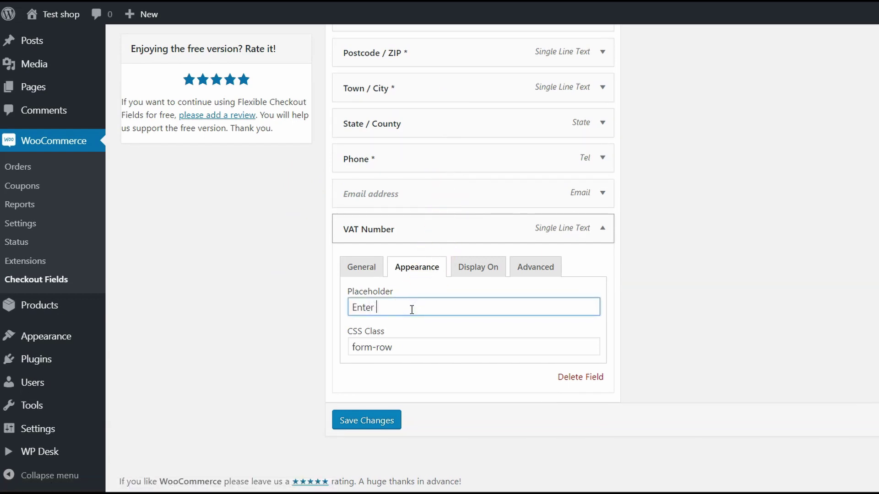
text( your VAT number)
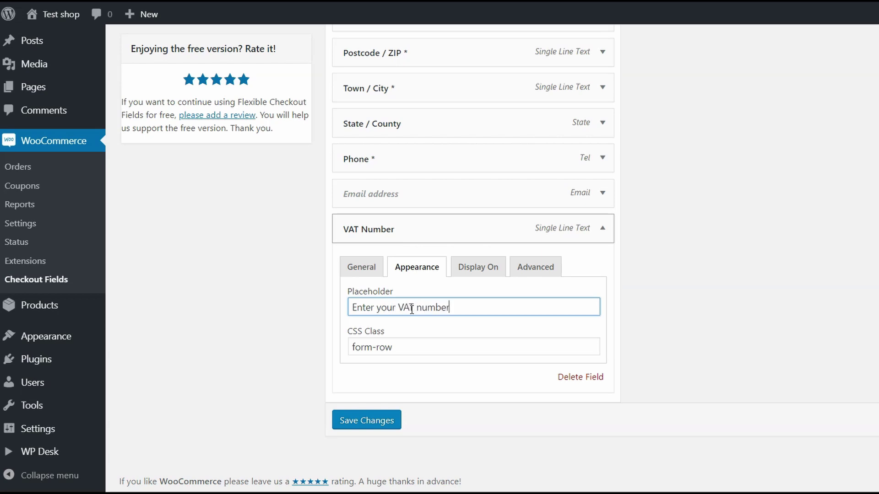
text( here)
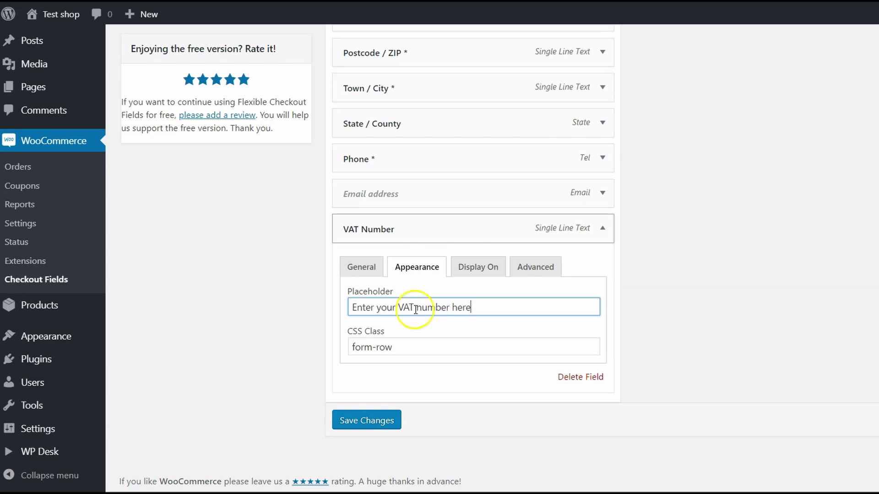
click(651, 297)
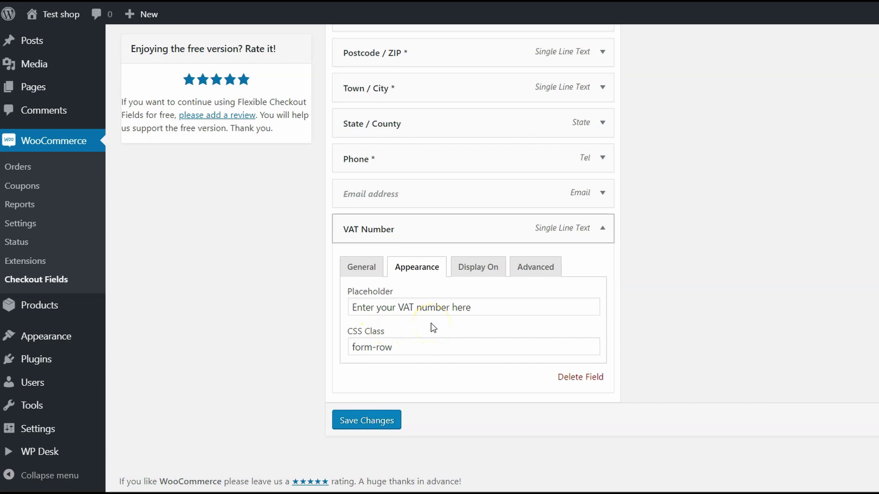
- Review the Display On and Advanced settings, then save the checkout field changes
click(490, 272)
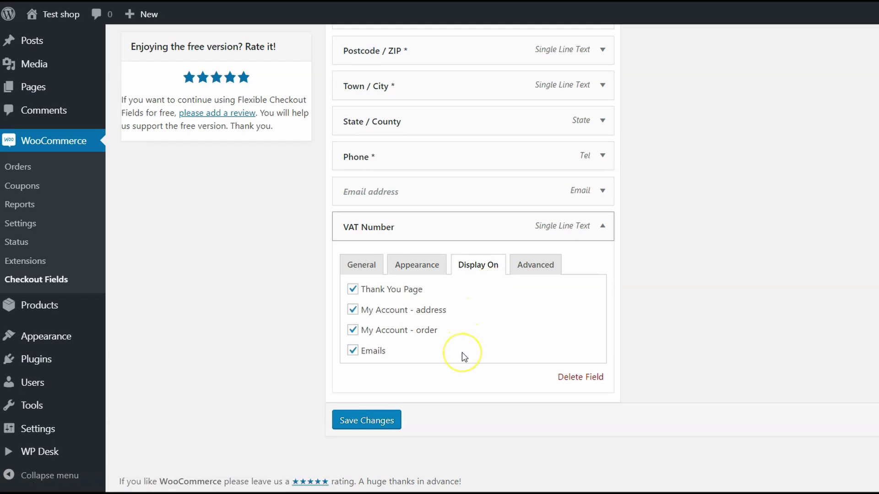
click(534, 268)
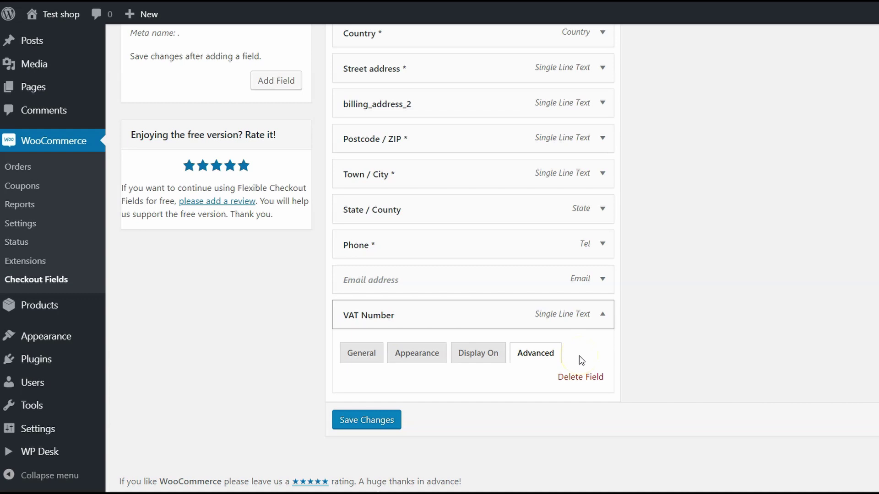
click(372, 421)
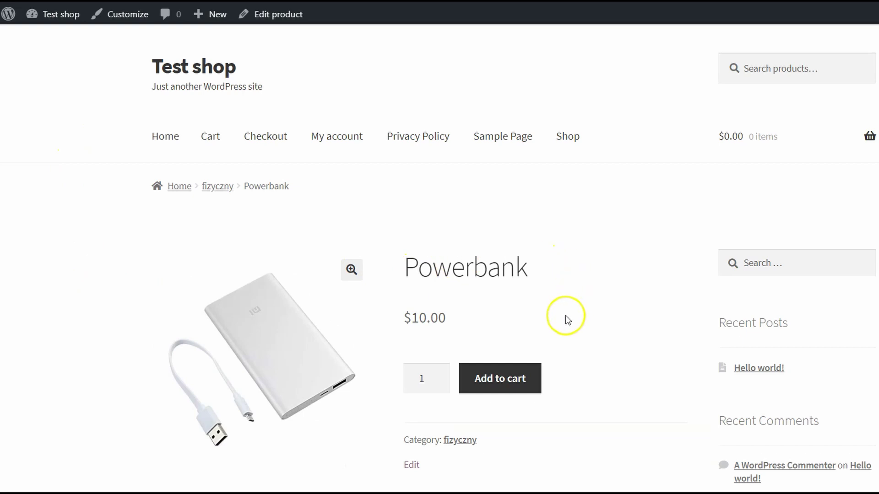
- Add the Powerbank to the cart and proceed to checkout
click(530, 389)
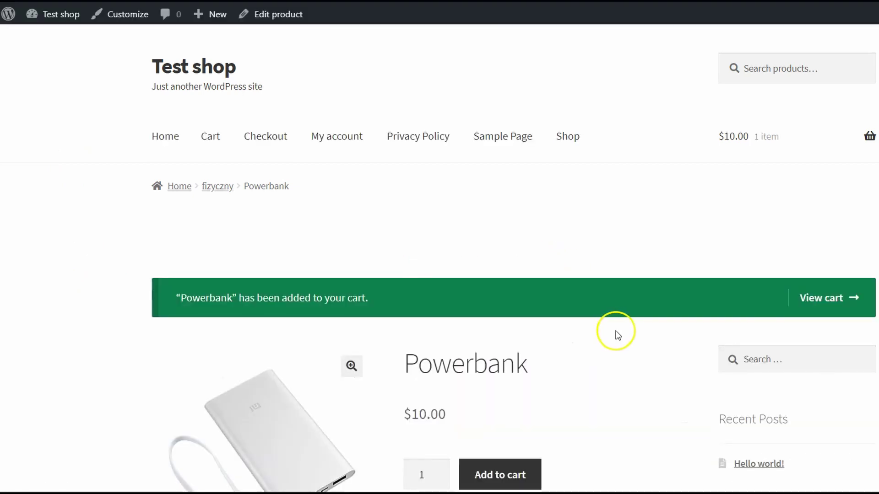
mouse_move(861, 143)
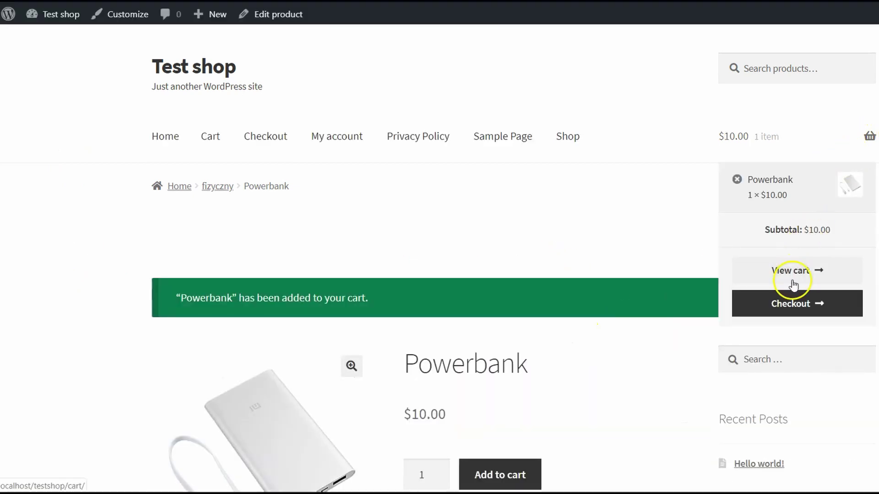
click(787, 304)
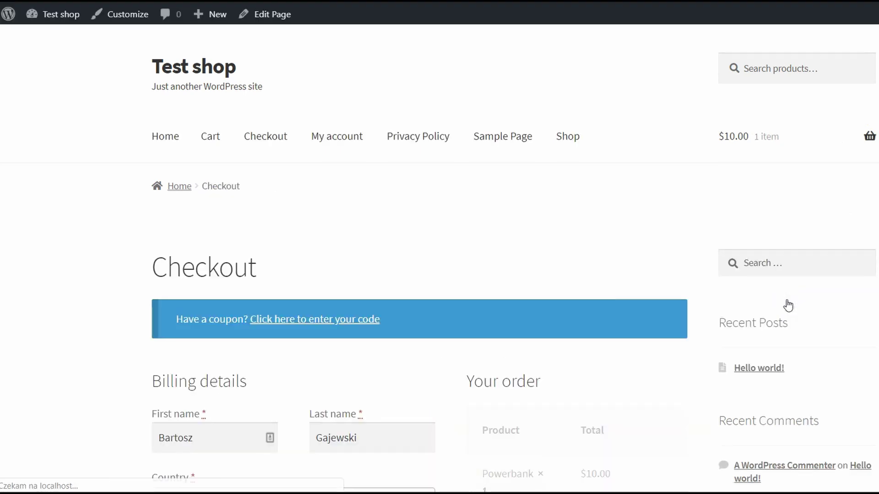
scroll(95, 265, down, 4)
scroll(97, 267, down, 6)
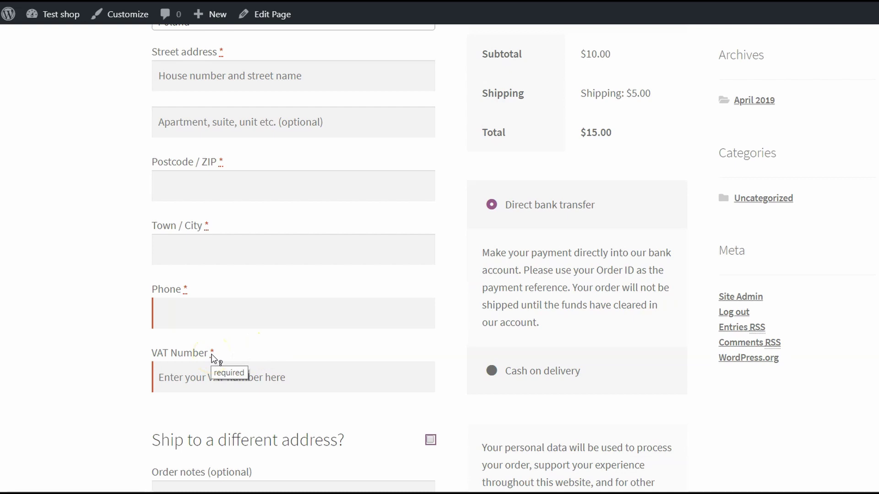
- Fill the VAT Number with 5555555, place the order, and highlight it in the billing address
click(194, 376)
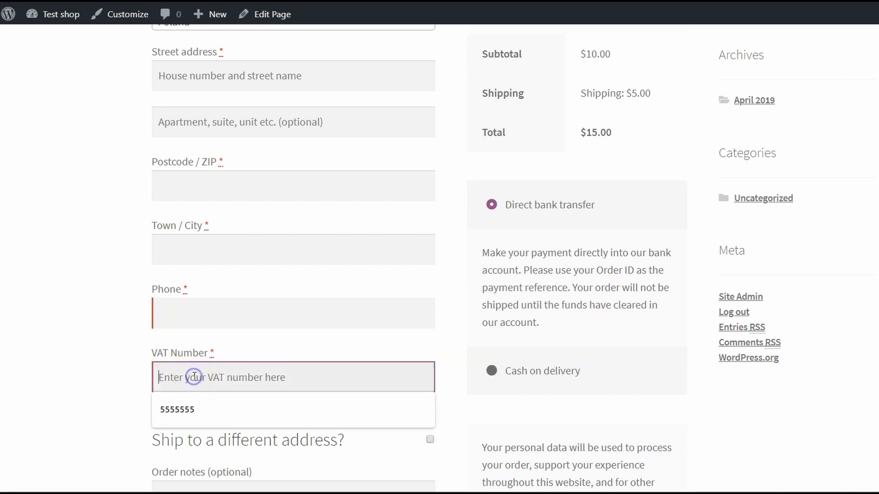
click(194, 404)
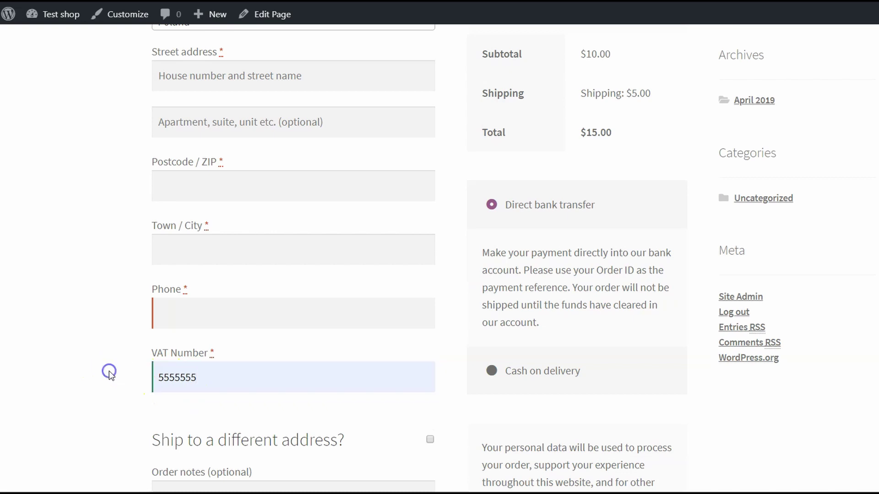
scroll(595, 274, down, 5)
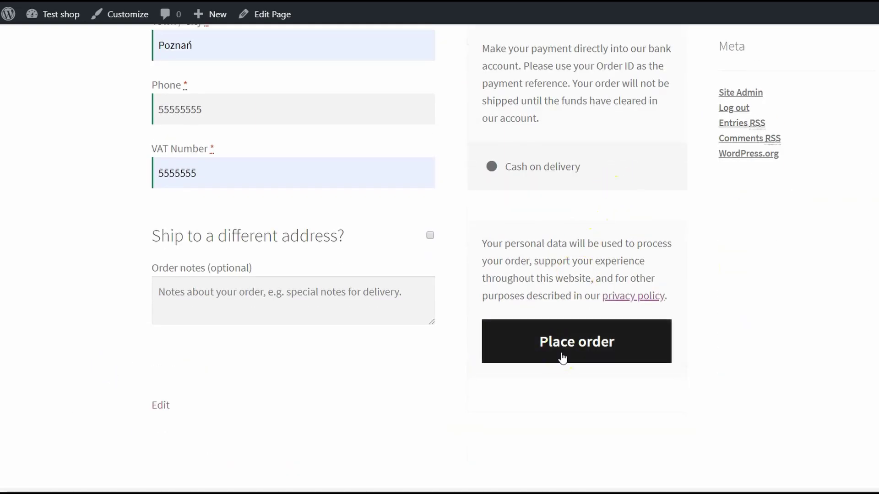
click(562, 357)
scroll(123, 282, down, 10)
scroll(122, 281, down, 6)
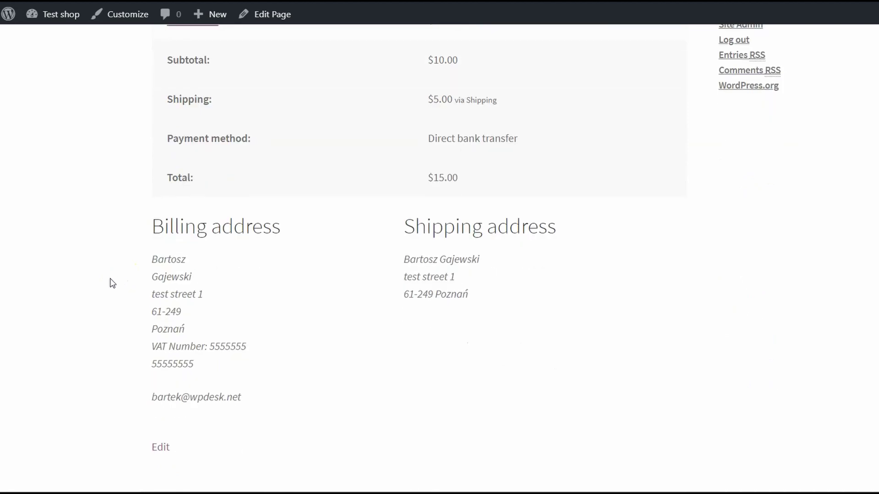
drag(154, 346, 257, 348)
click(262, 348)
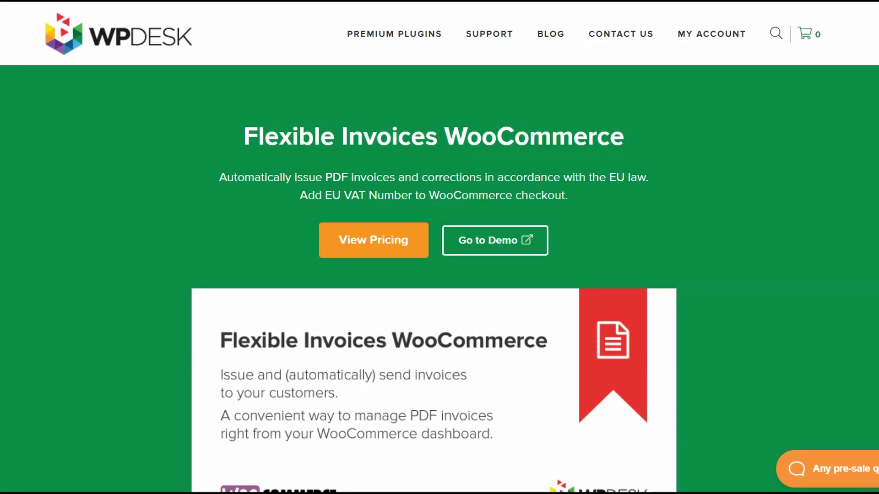
- Scroll down the Flexible Invoices for WooCommerce page on wpdesk.net
scroll(439, 247, down, 2)
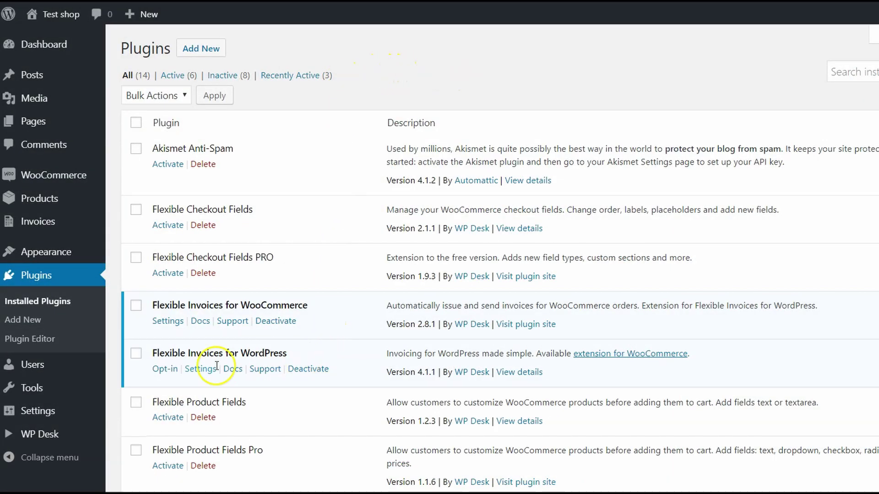
- Highlight the active Flexible Invoices plugins and go to the Flexible Invoices for WooCommerce settings
drag(151, 353, 303, 357)
click(319, 352)
click(167, 321)
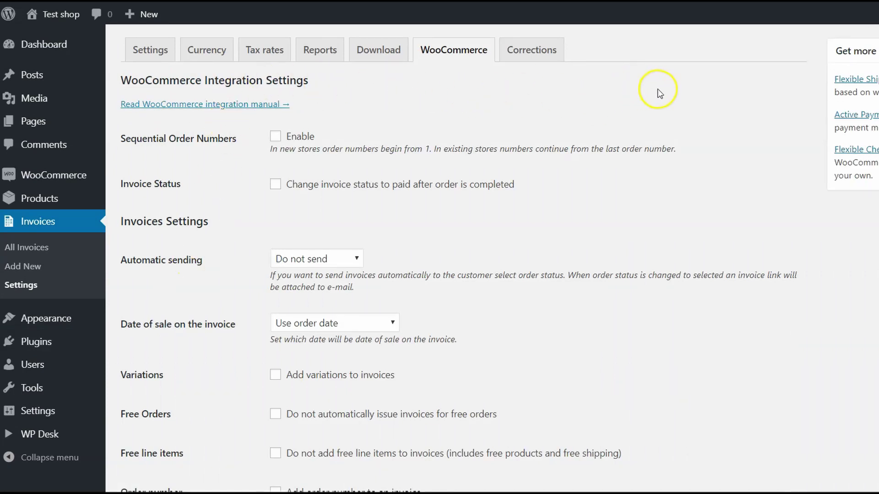
- In the Checkout section, set the VAT field placeholder to 'Enter your VAT number here'
scroll(661, 93, down, 7)
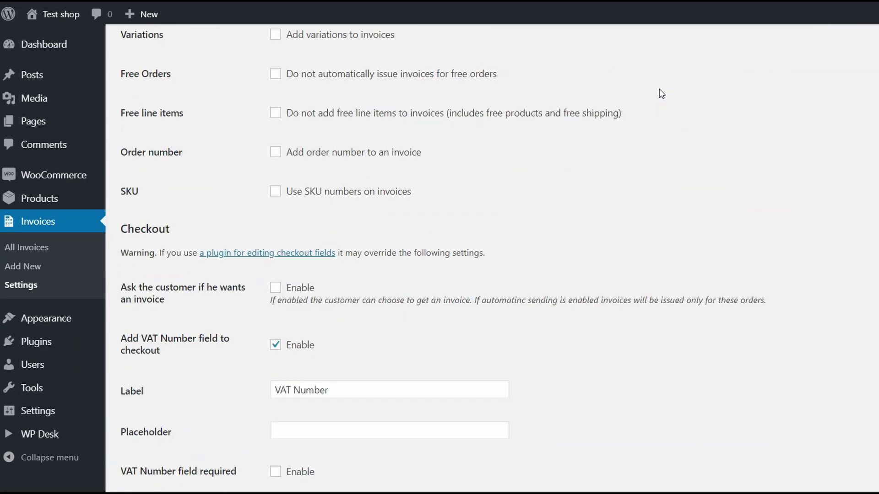
drag(118, 228, 180, 230)
click(205, 233)
scroll(654, 218, down, 3)
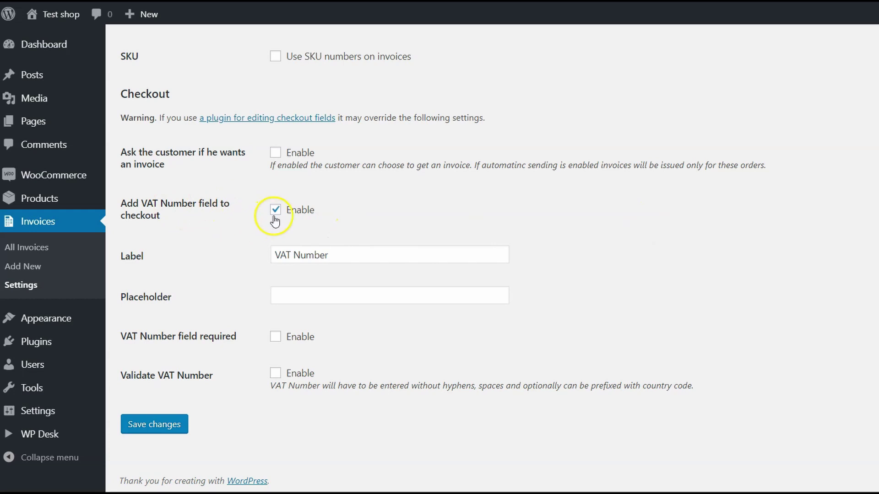
click(309, 295)
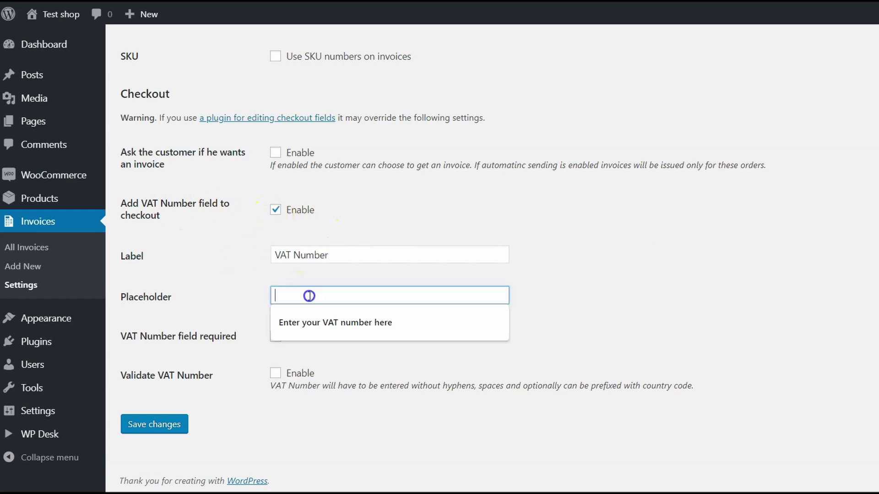
click(322, 323)
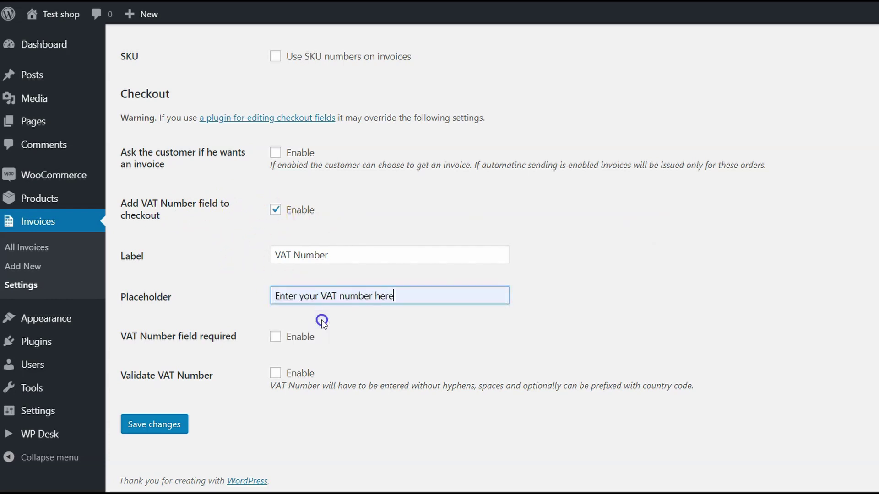
click(599, 296)
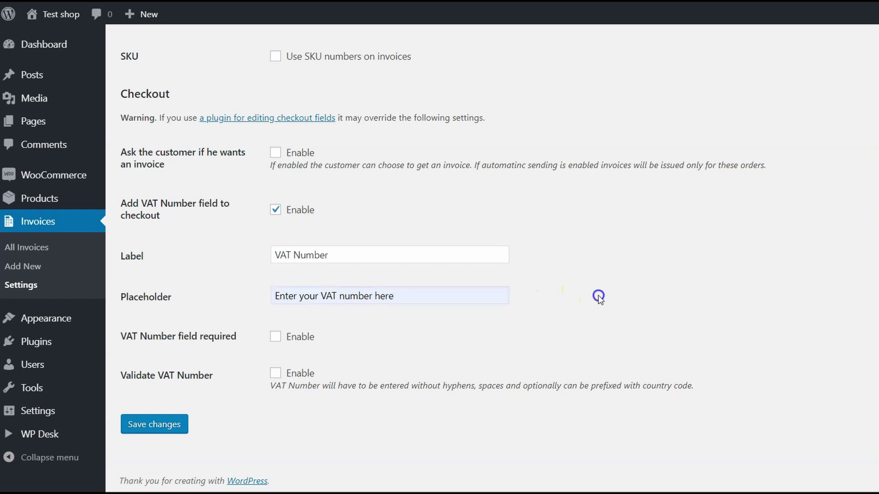
- Make the VAT Number field required and enable VAT number validation
click(275, 338)
click(274, 373)
click(339, 373)
- Save the Flexible Invoices settings, then add the Powerbank to the cart and go to checkout
click(178, 425)
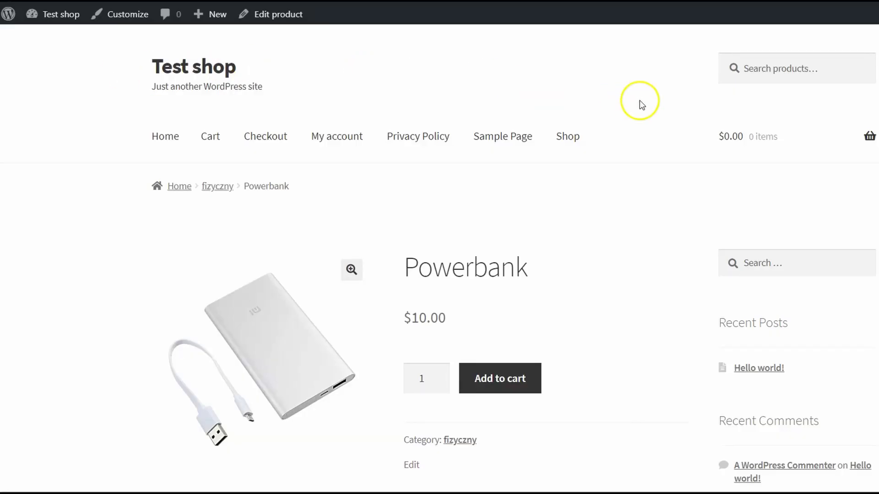
click(516, 380)
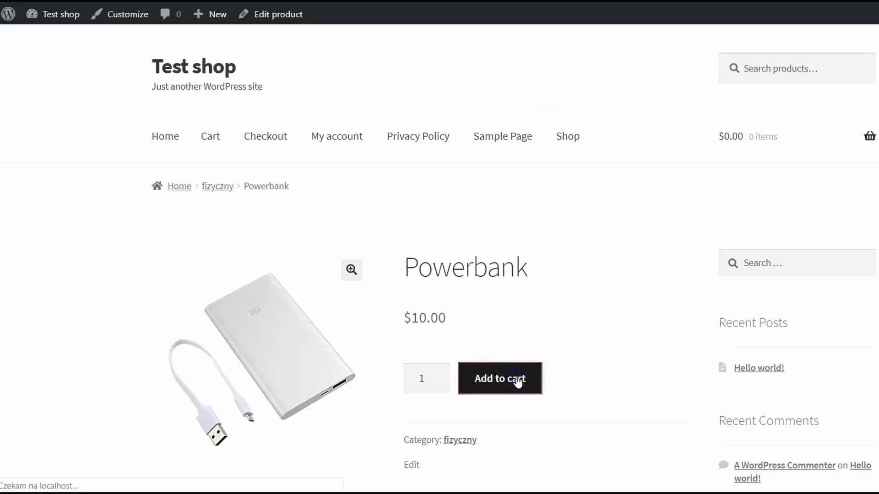
mouse_move(865, 141)
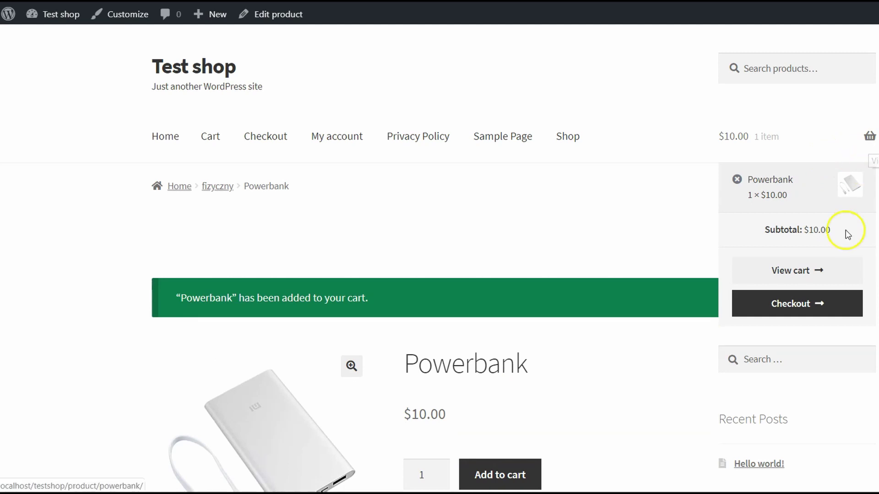
click(806, 303)
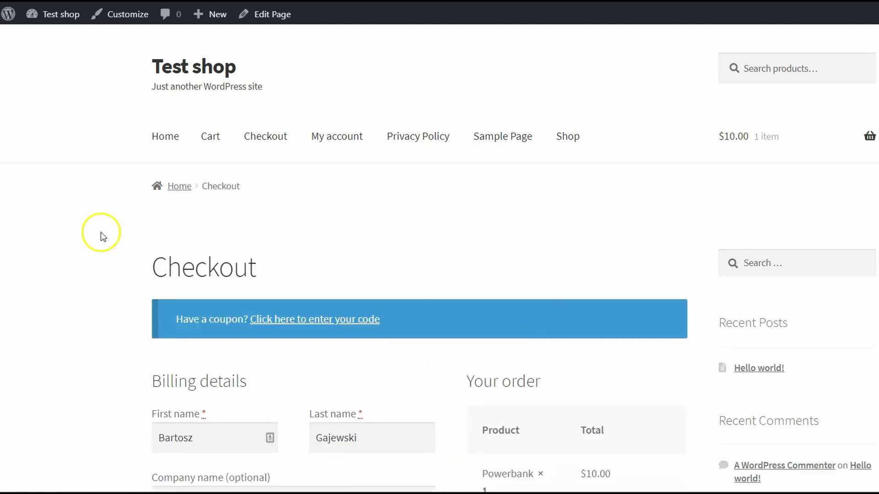
scroll(101, 232, down, 15)
- Enter the invalid VAT number 555/, untick shipping to a different address, and place the order
drag(229, 364, 113, 365)
key(ctrl+c)
key(BackSpace)
click(157, 362)
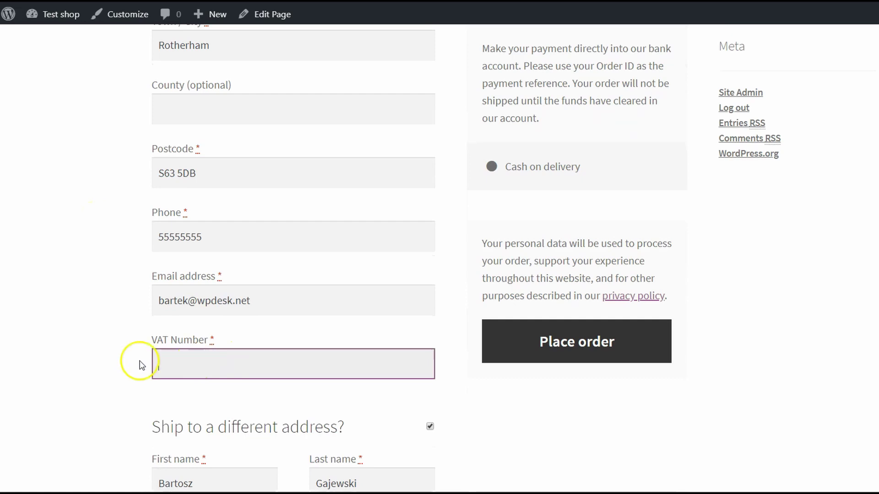
text(555/)
click(183, 395)
click(429, 427)
click(558, 348)
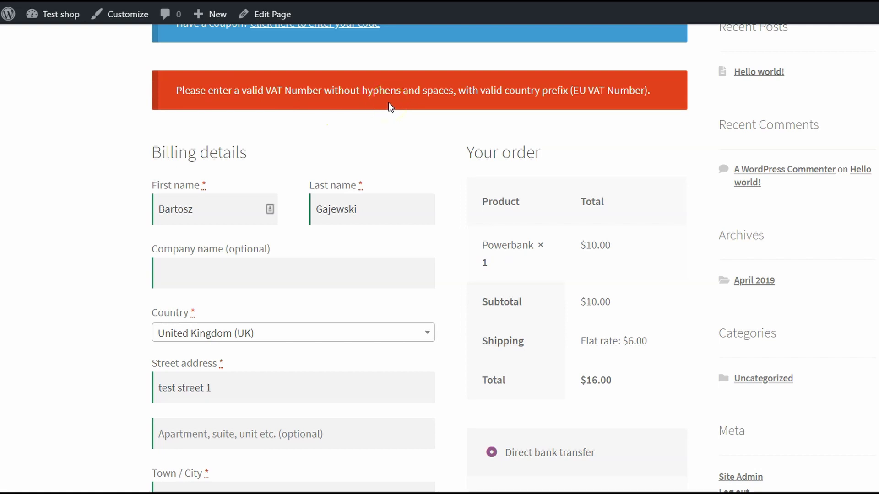
- Replace the rejected VAT number with a valid GB-prefixed one and place the order again
scroll(390, 105, down, 10)
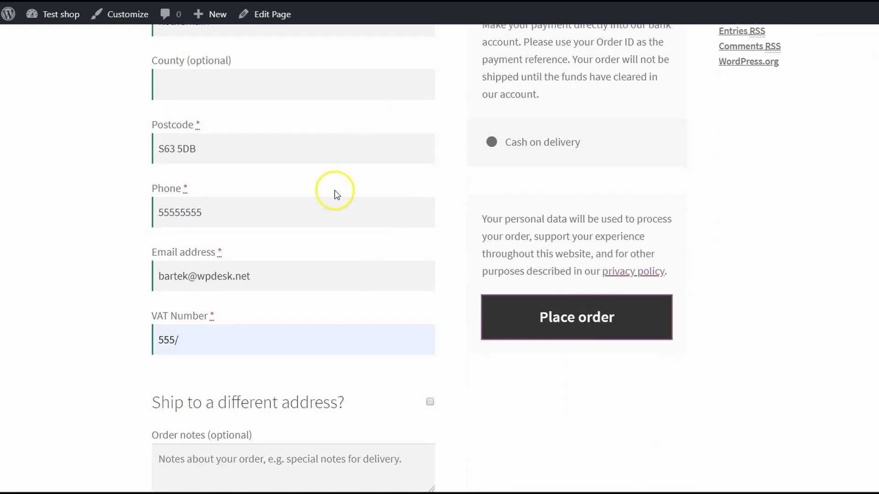
triple_click(209, 344)
key(BackSpace)
key(ctrl+v)
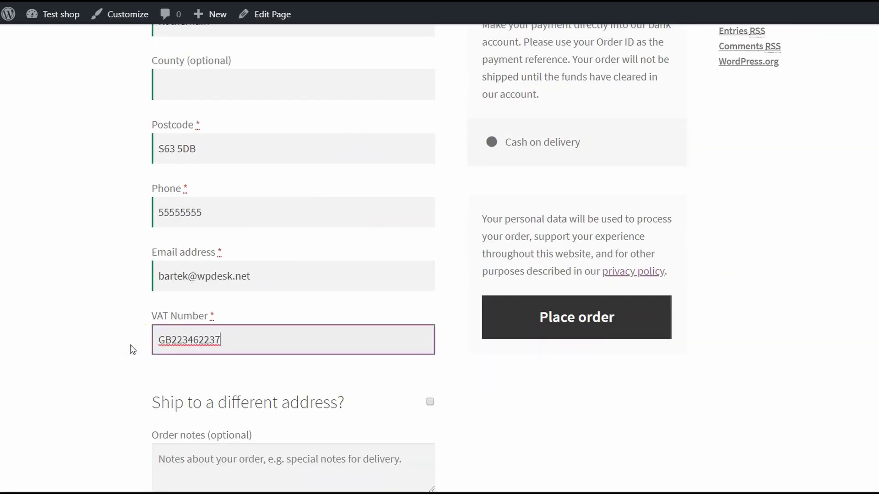
click(132, 350)
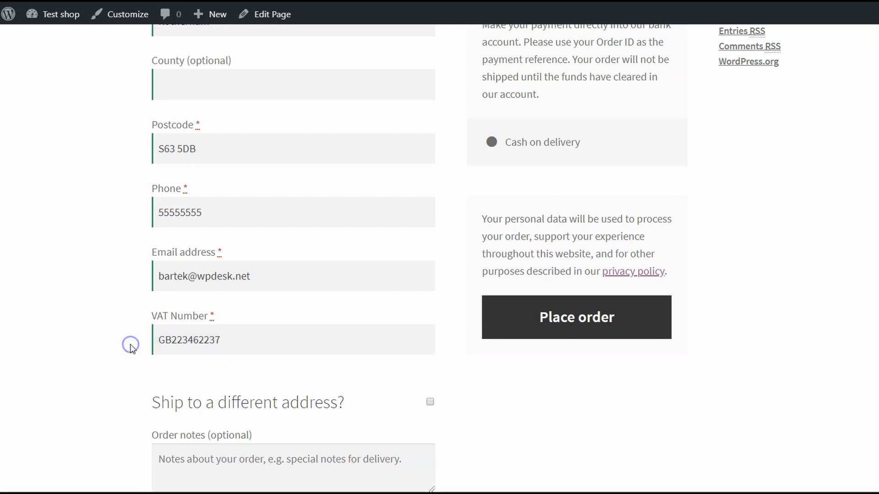
click(554, 325)
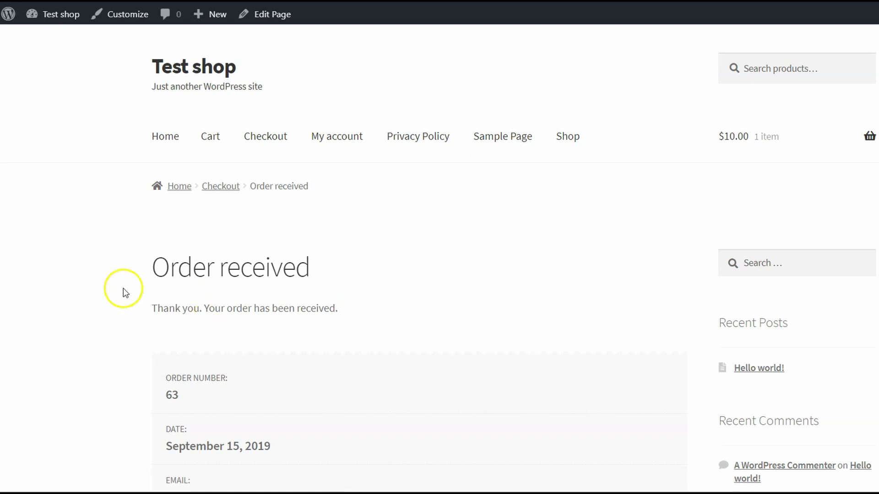
- Open the newest order from WooCommerce Orders and highlight the VAT number in its billing details
scroll(90, 277, down, 5)
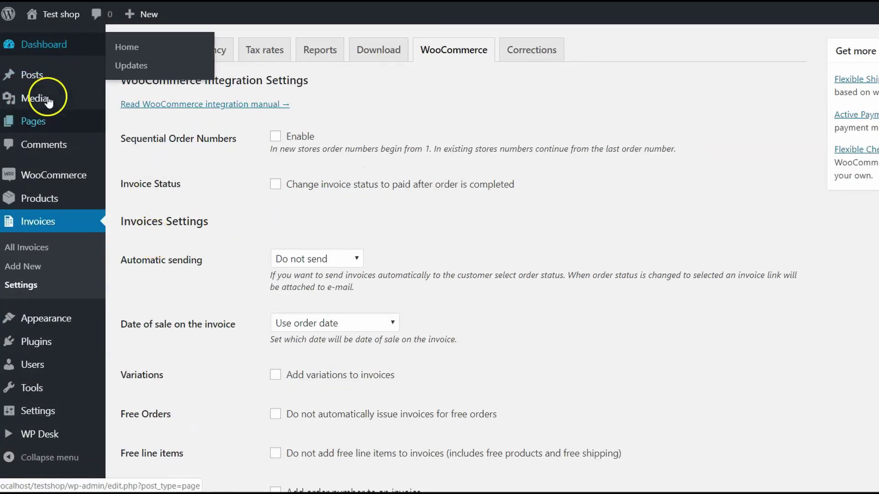
mouse_move(37, 196)
mouse_move(20, 175)
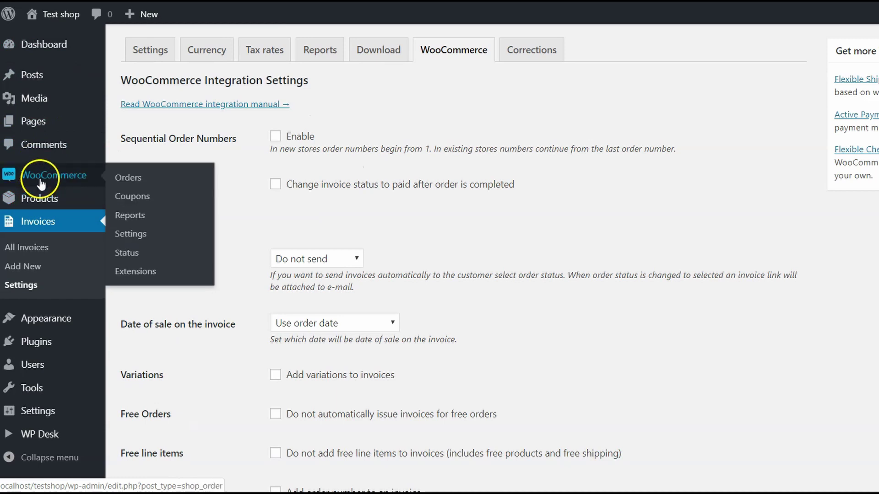
click(133, 177)
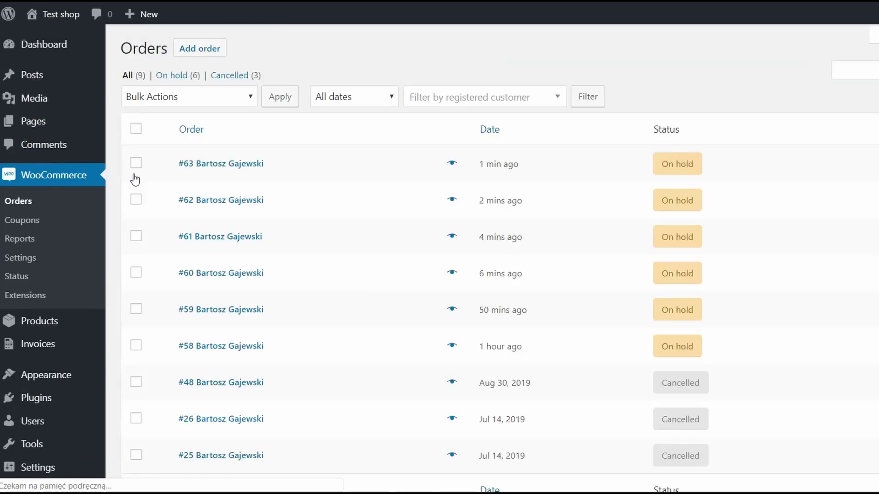
click(247, 166)
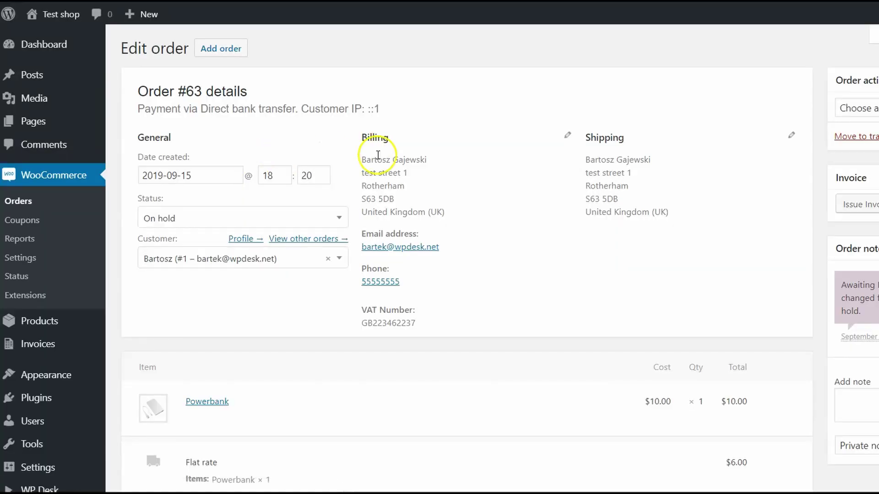
drag(361, 310, 410, 323)
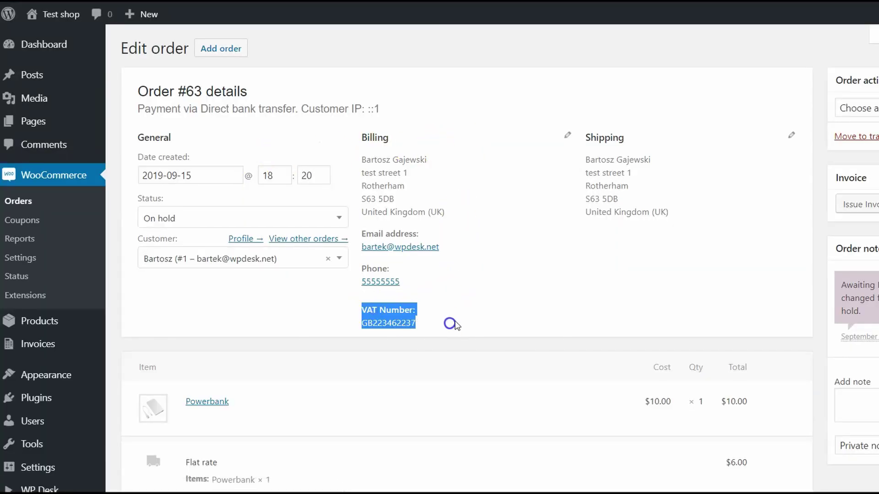